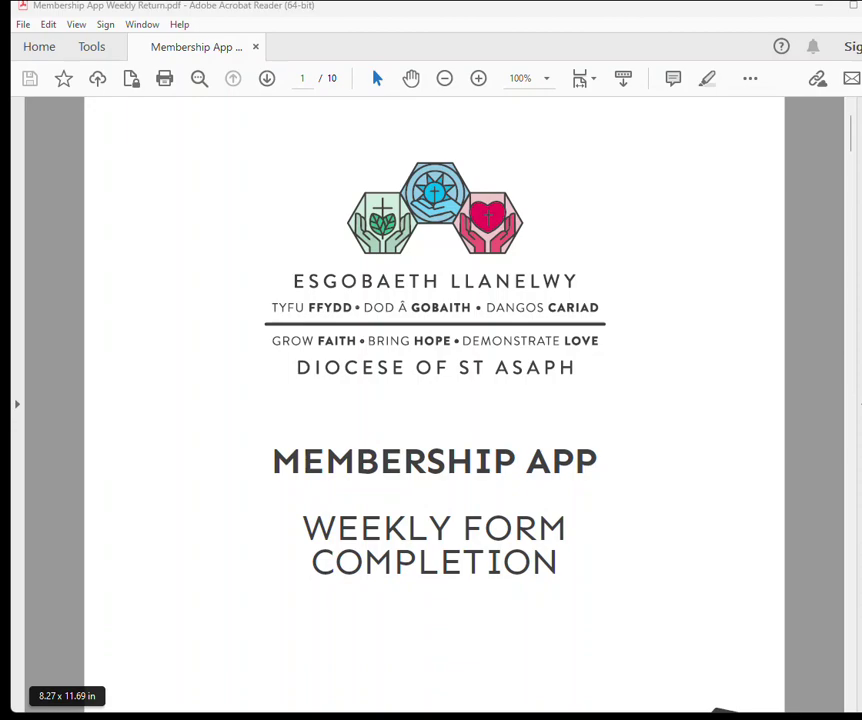
- Scroll the Acrobat guide past the introduction to the Structure of the Page section on page 3
scroll(180, 330, down, 10)
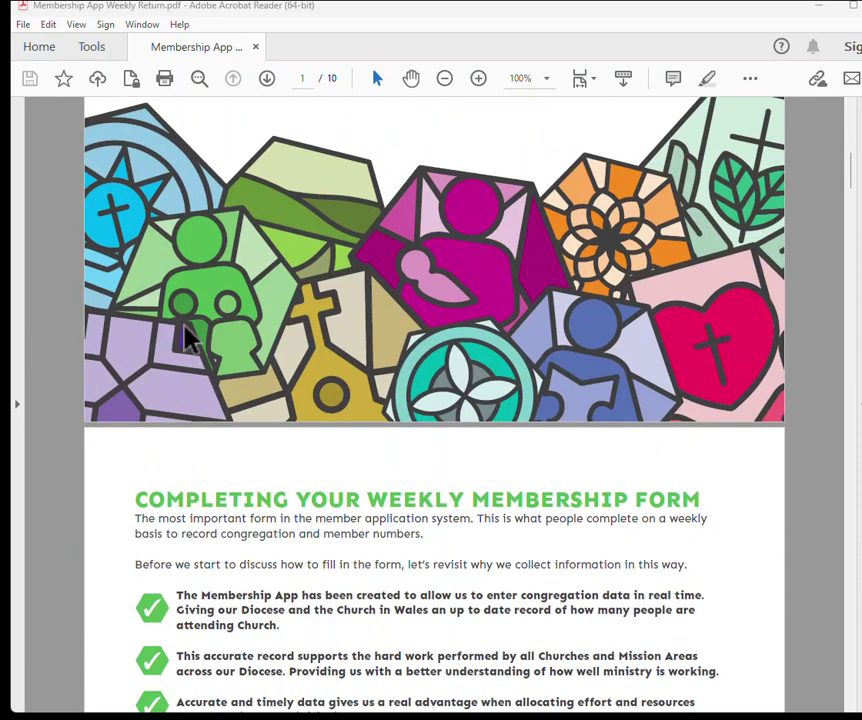
scroll(185, 330, down, 6)
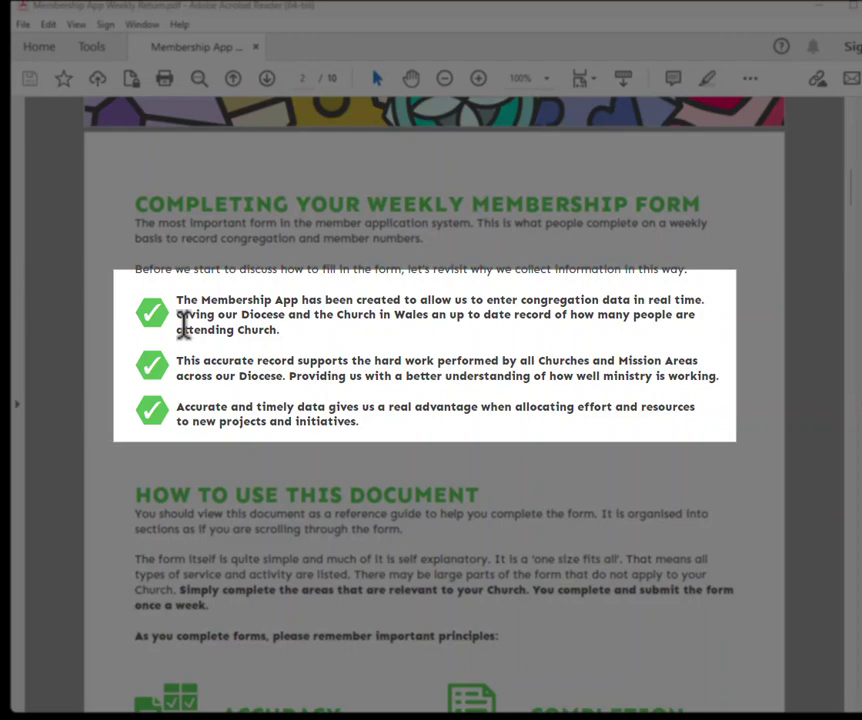
scroll(183, 322, down, 5)
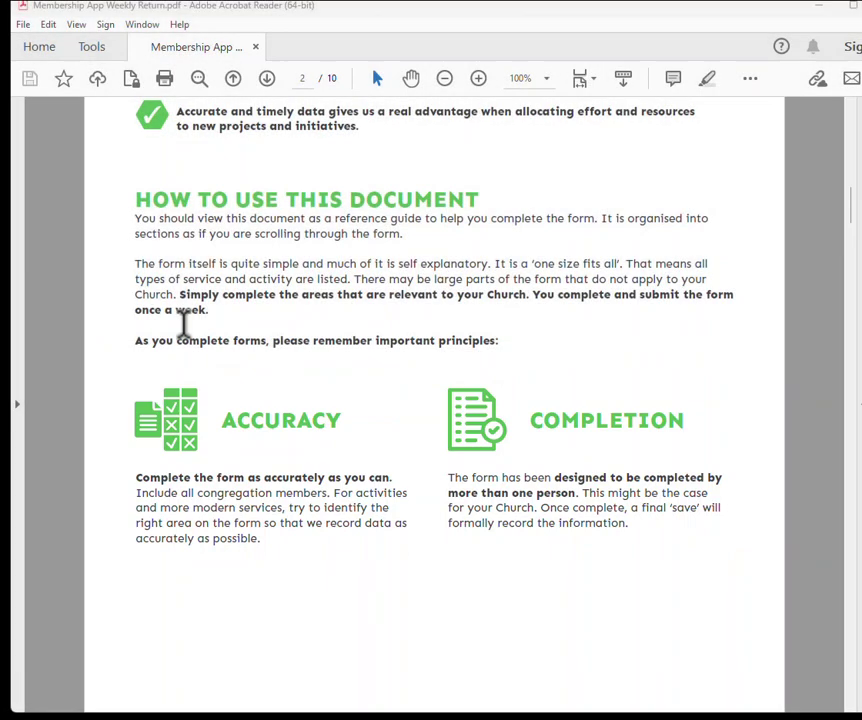
scroll(183, 322, down, 4)
scroll(183, 322, down, 8)
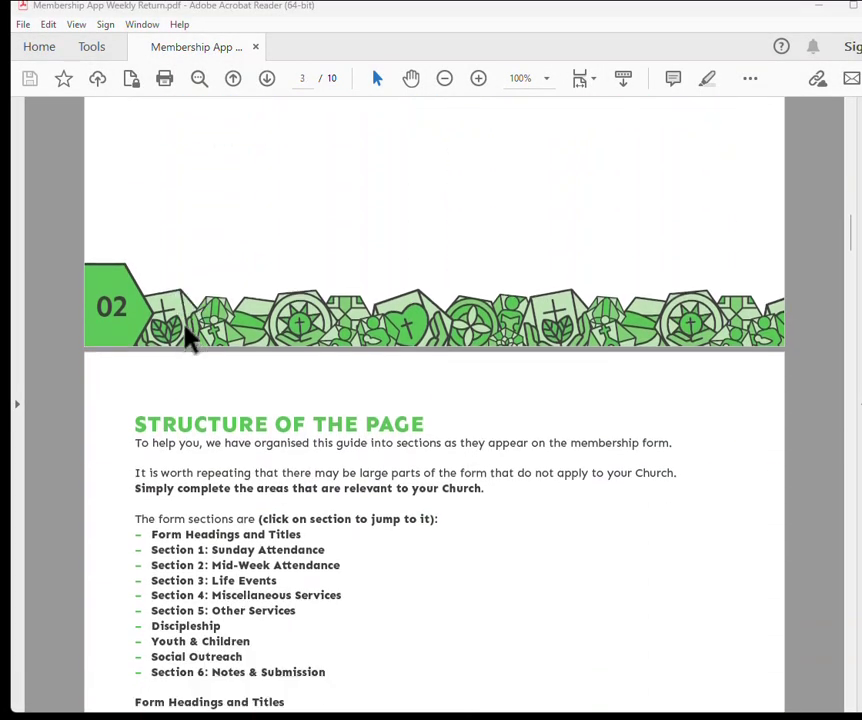
scroll(183, 322, down, 1)
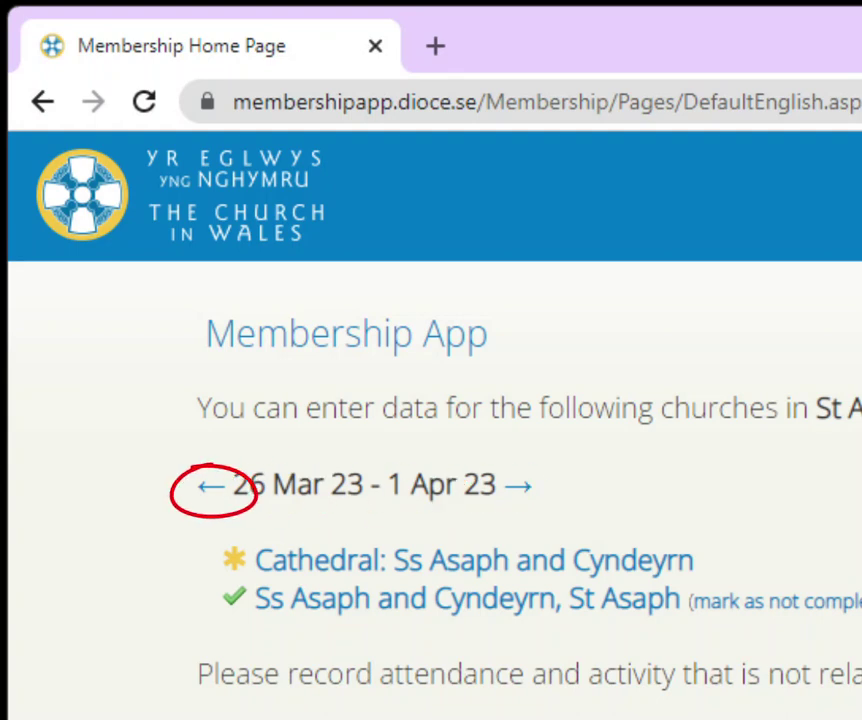
click(518, 490)
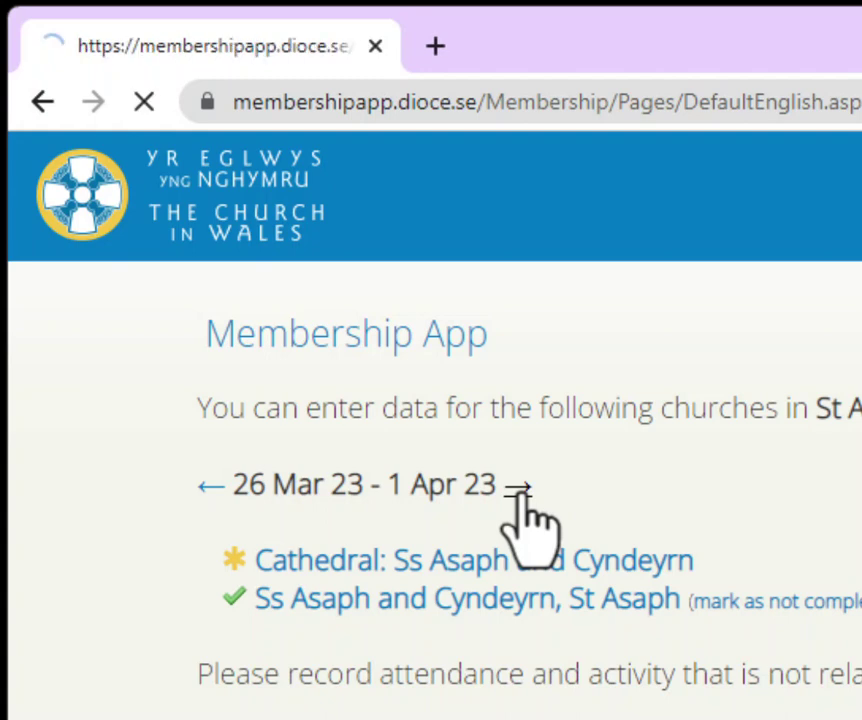
click(210, 490)
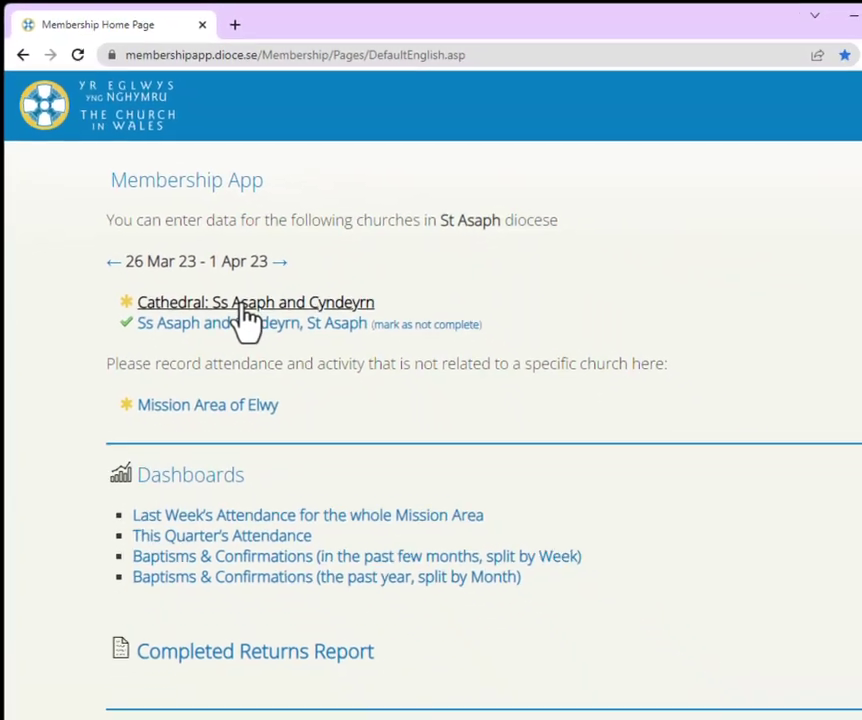
- Open the Cathedral's weekly membership form for 26 Mar–1 Apr 23
click(244, 306)
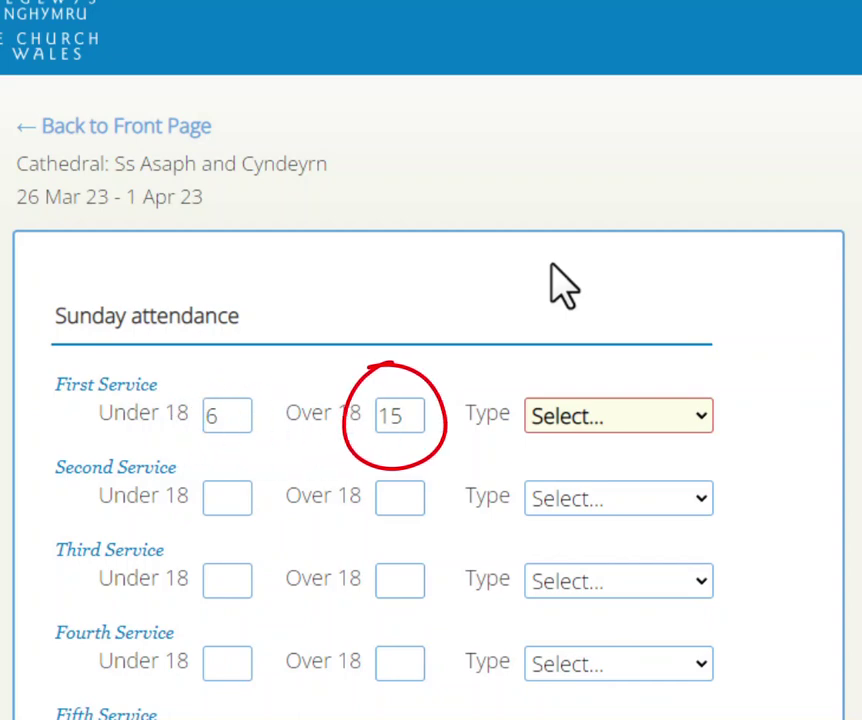
- Set the first Sunday service type to Eucharist
click(600, 418)
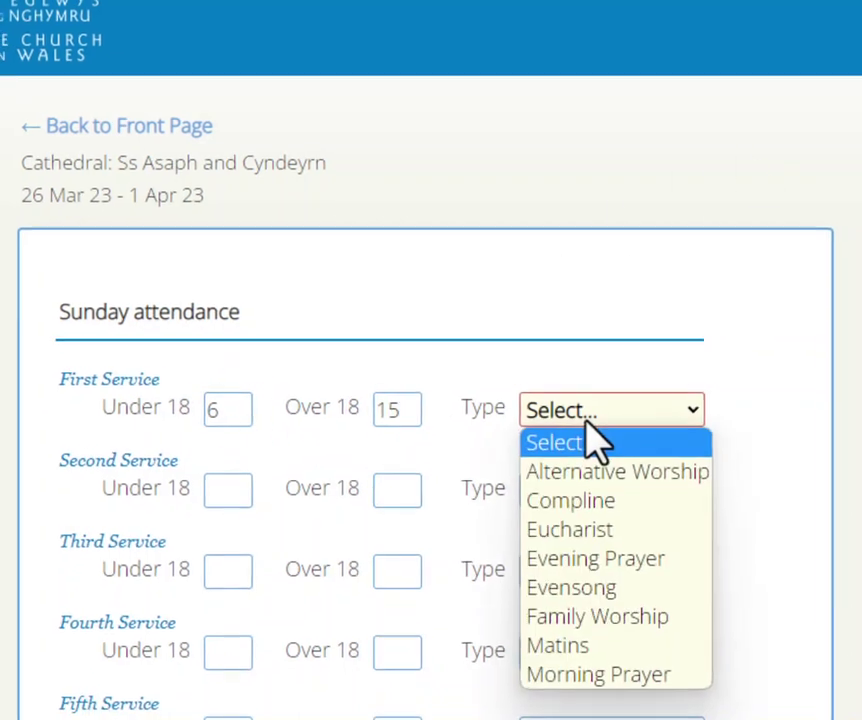
click(492, 394)
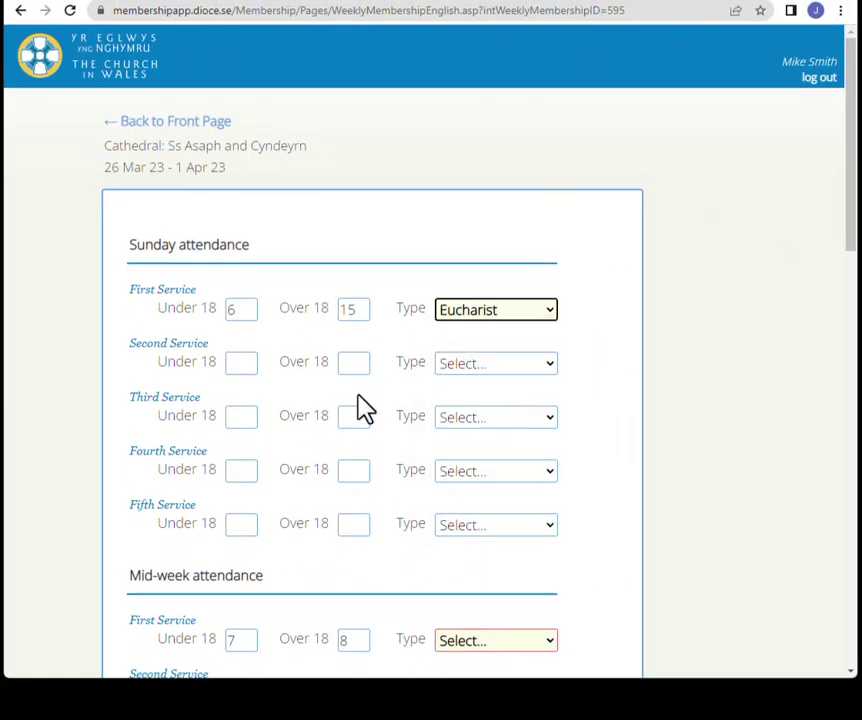
scroll(360, 408, down, 4)
scroll(362, 408, down, 2)
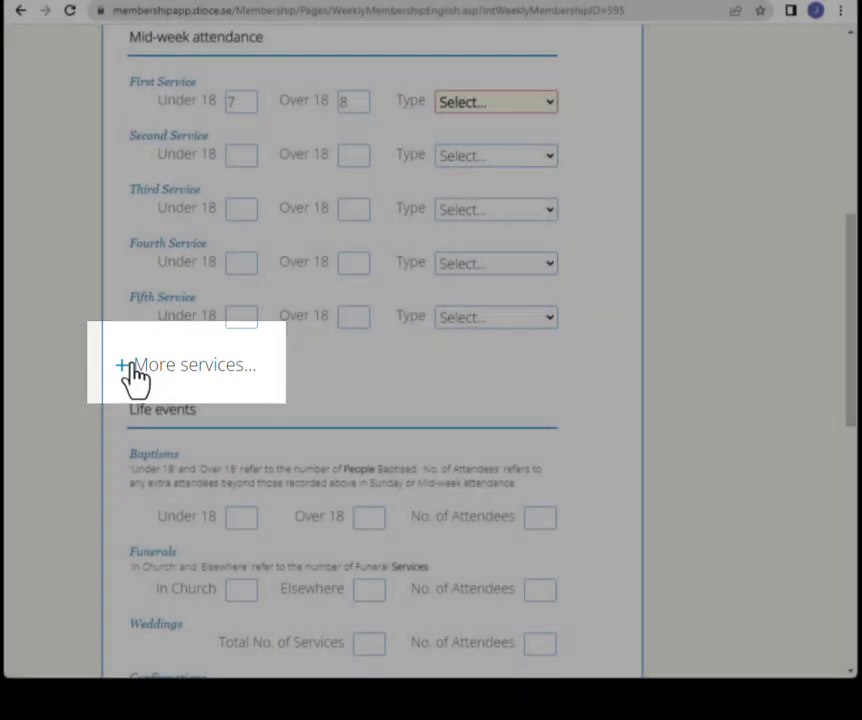
- Set the first mid-week service type to Evensong, leaving the extra service rows hidden
click(129, 368)
click(131, 366)
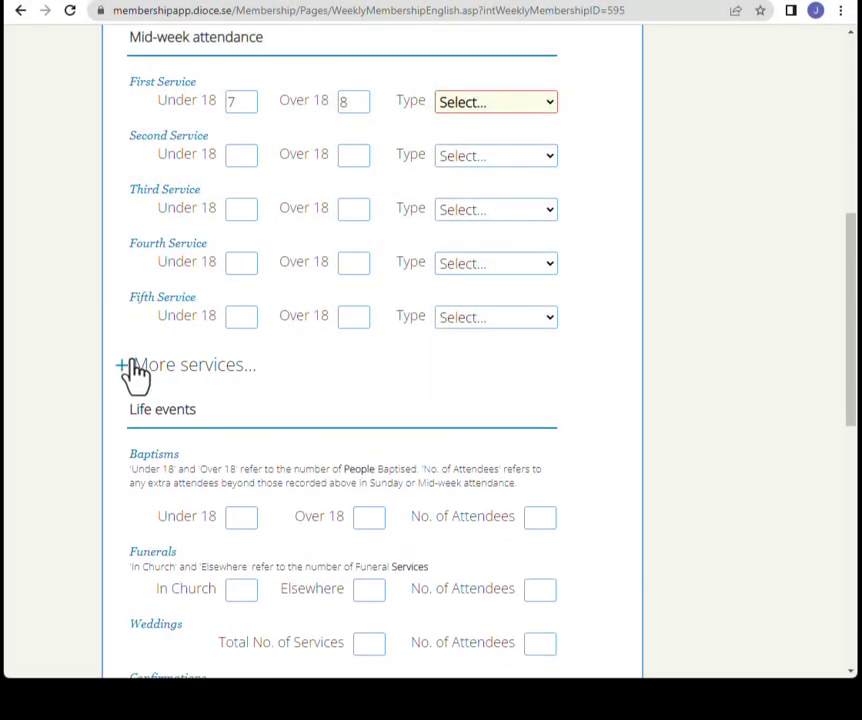
click(496, 118)
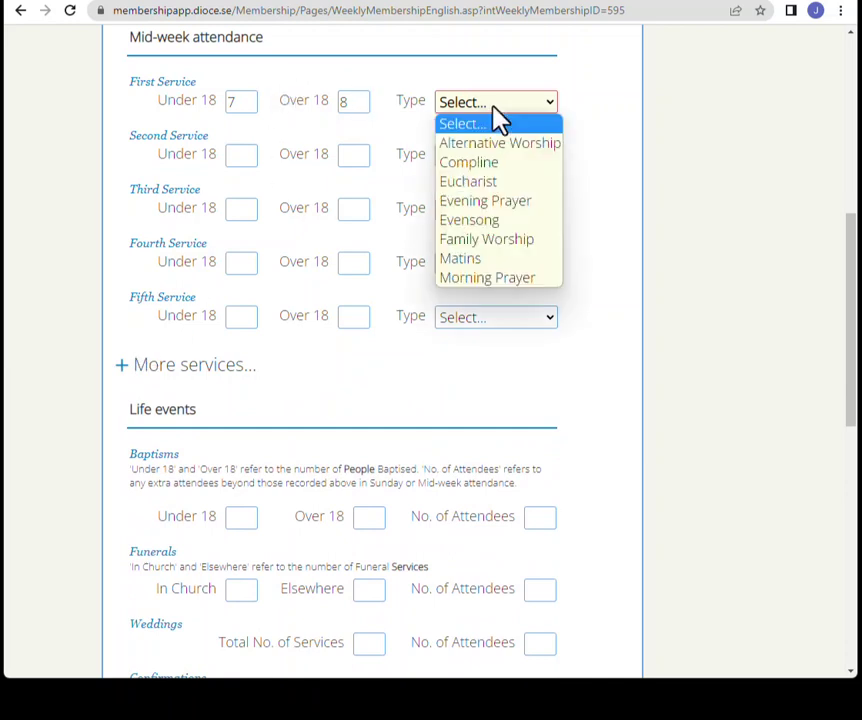
click(494, 225)
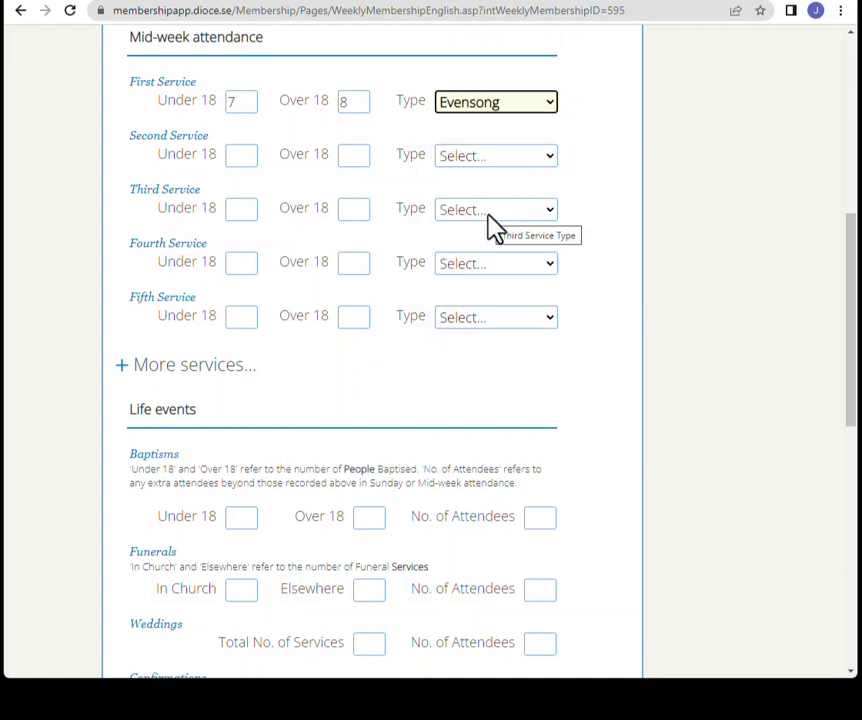
scroll(490, 225, down, 3)
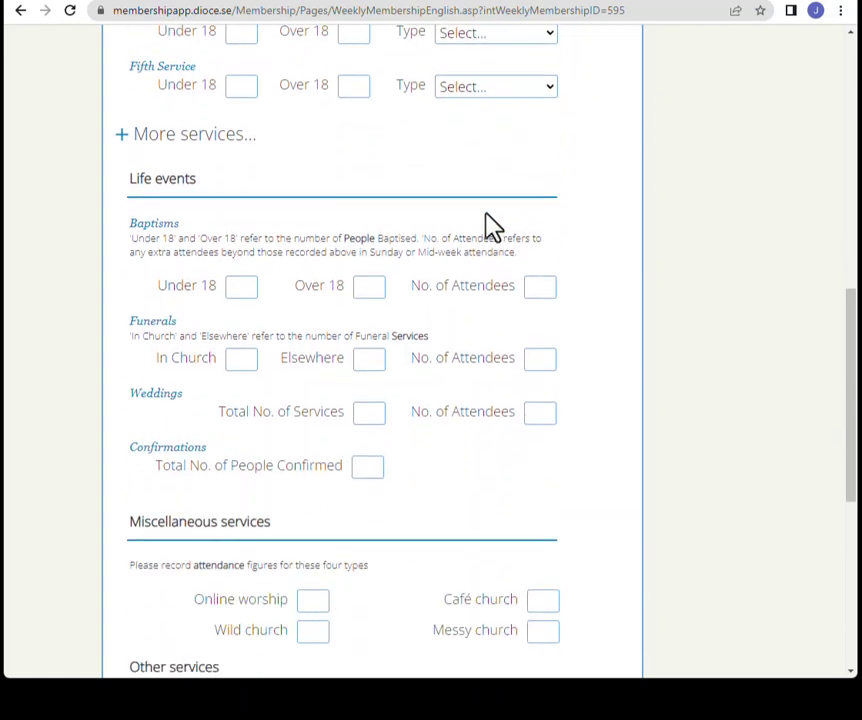
scroll(490, 225, down, 1)
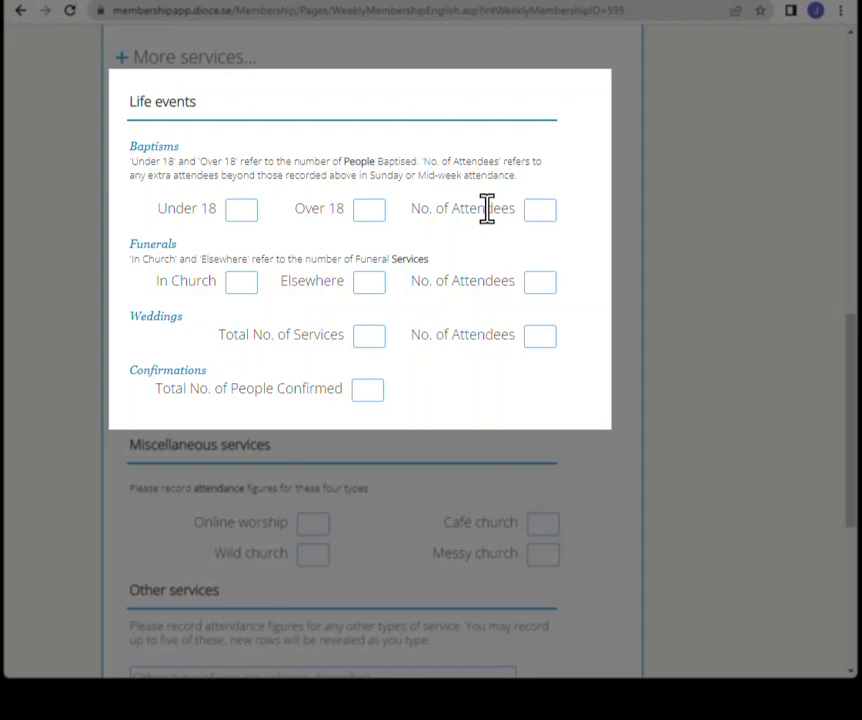
scroll(487, 208, down, 3)
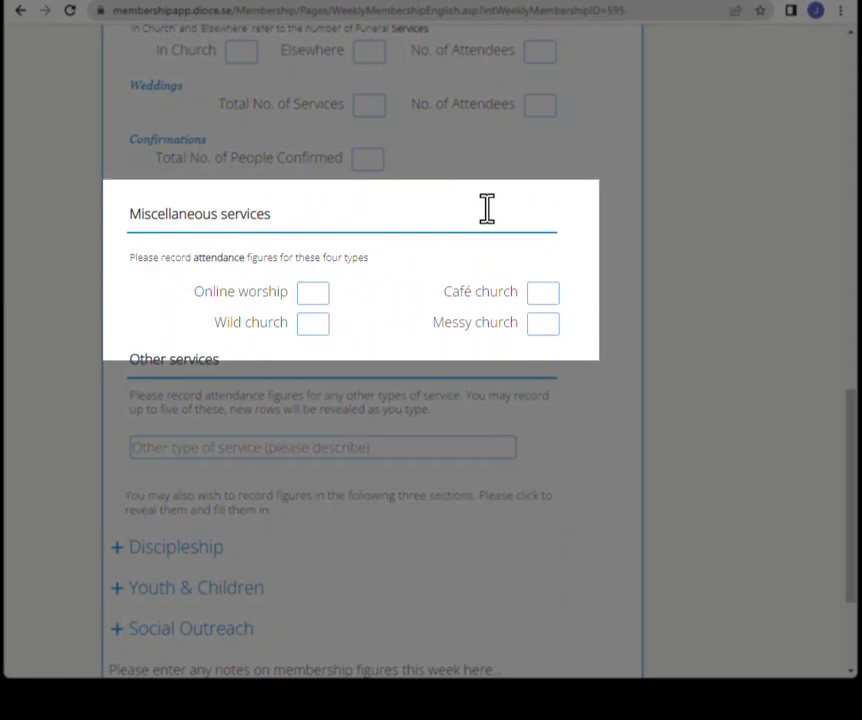
scroll(487, 214, down, 2)
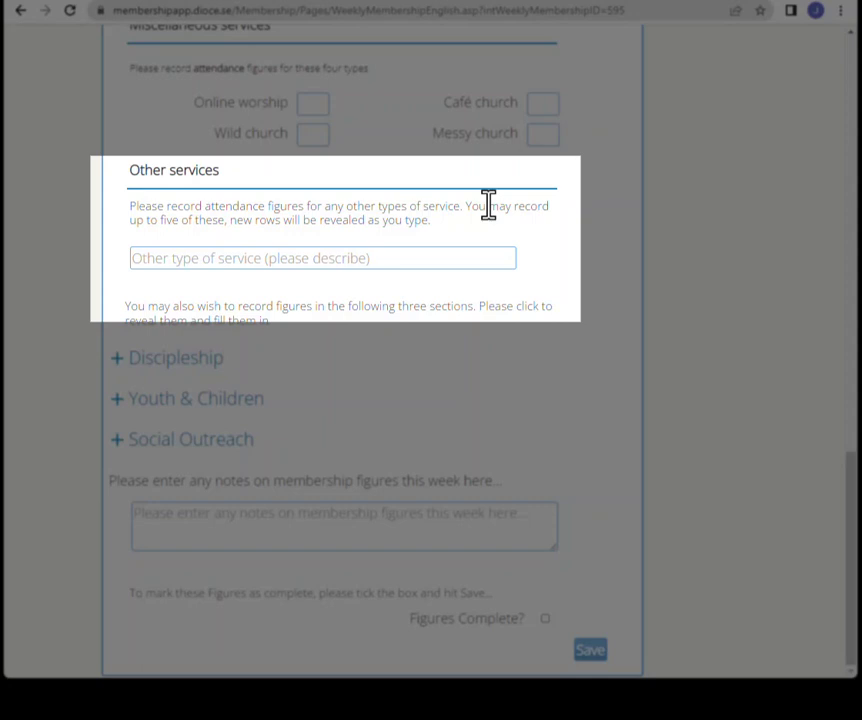
click(328, 259)
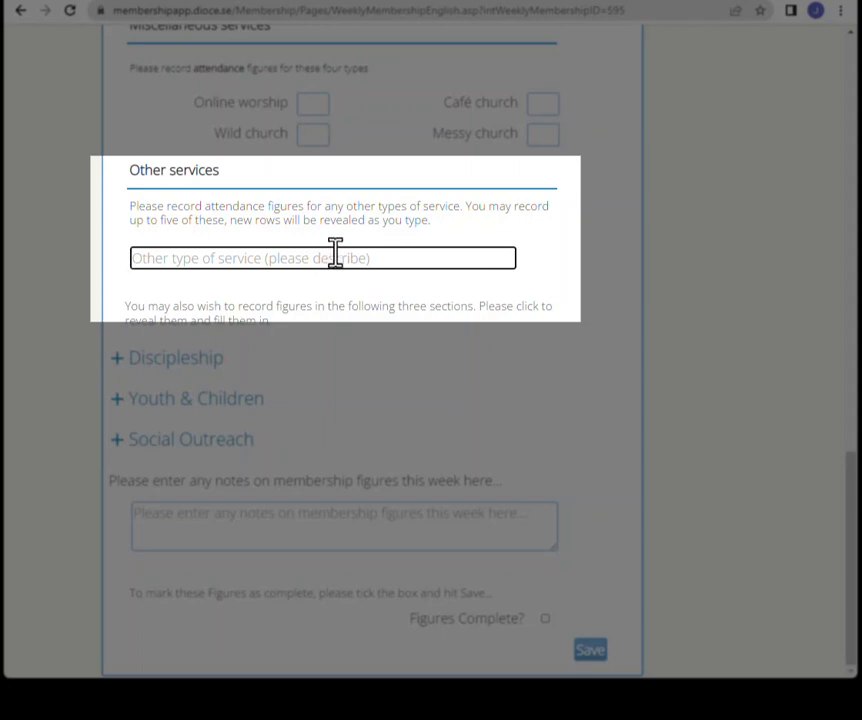
text(a)
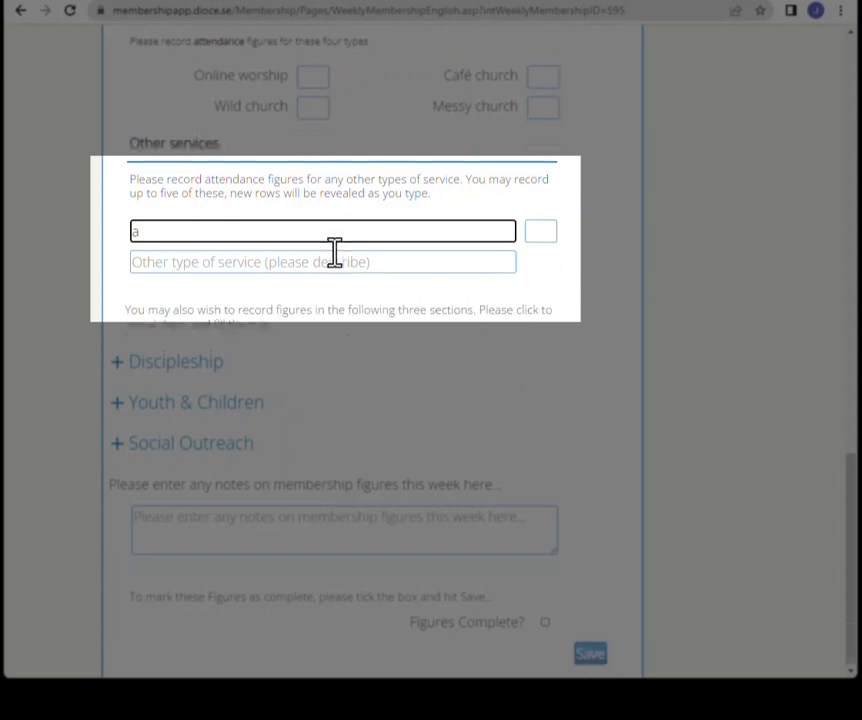
scroll(335, 253, down, 1)
key(BackSpace)
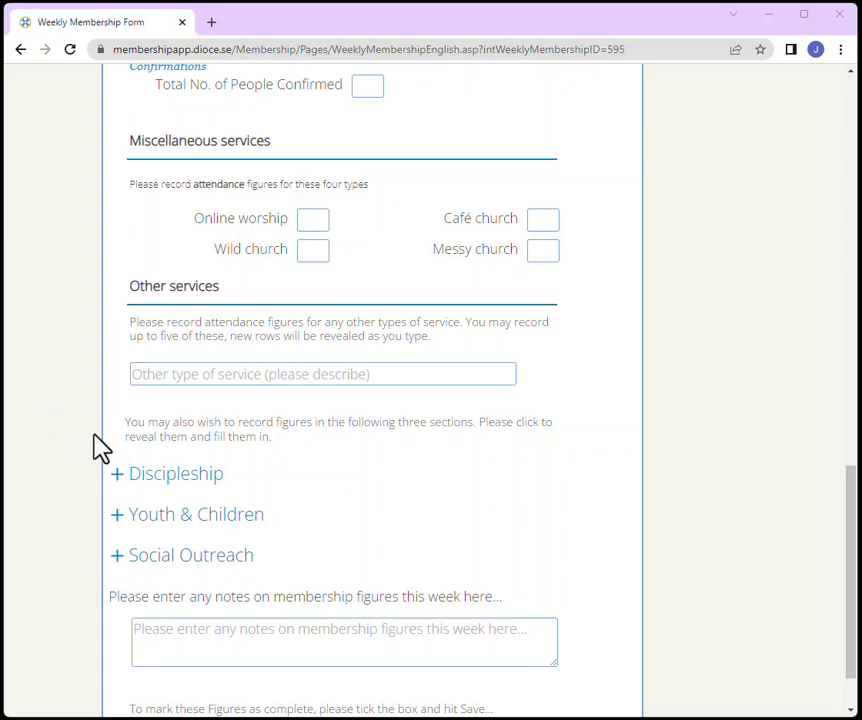
scroll(105, 440, down, 1)
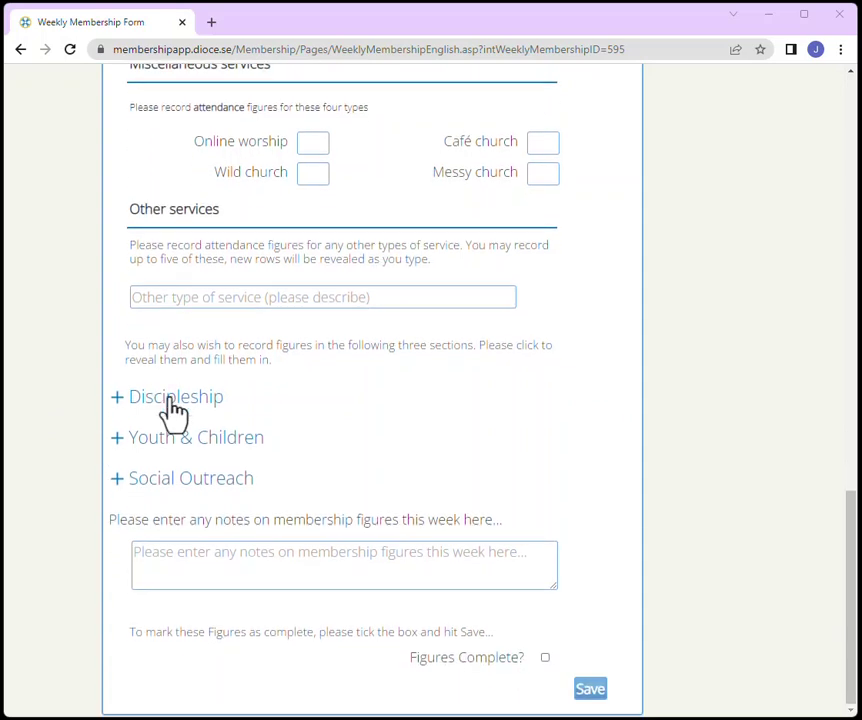
- Expand Discipleship, Youth & Children and Social Outreach to show their attendance, event and volunteer rows
click(172, 408)
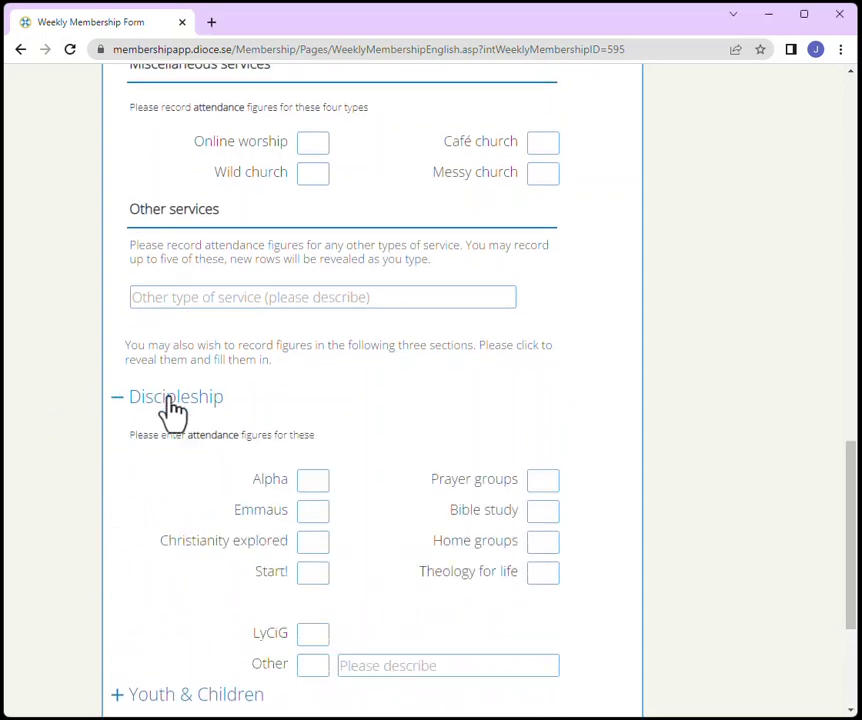
scroll(172, 409, down, 3)
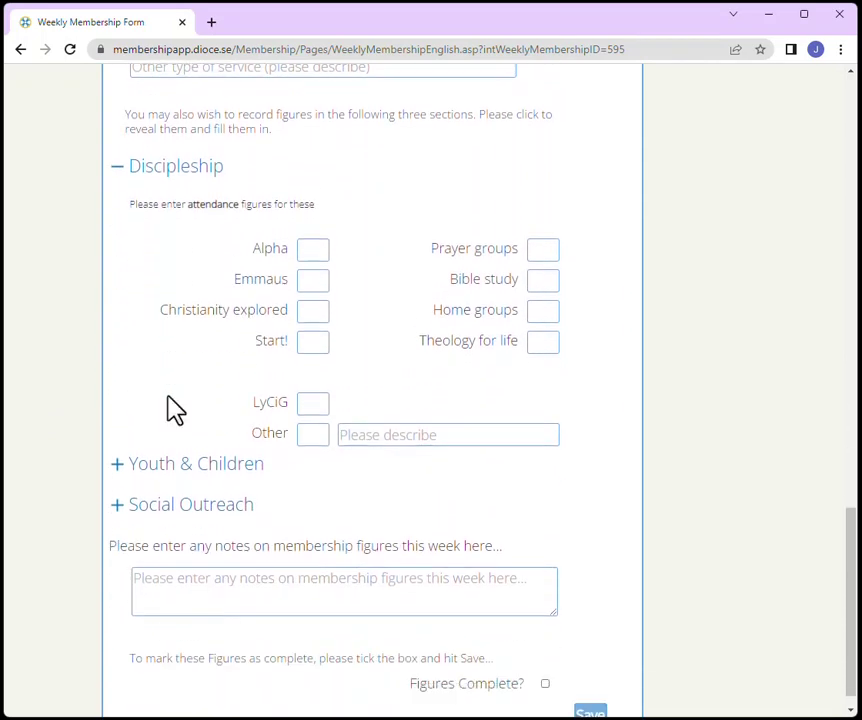
scroll(167, 408, down, 1)
click(183, 446)
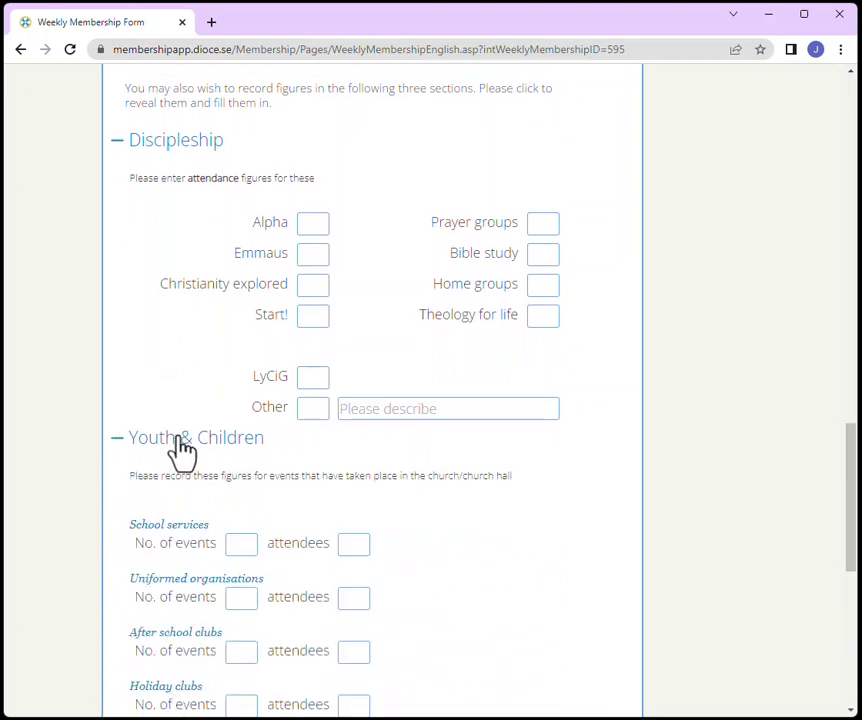
scroll(183, 452, down, 4)
scroll(177, 433, down, 4)
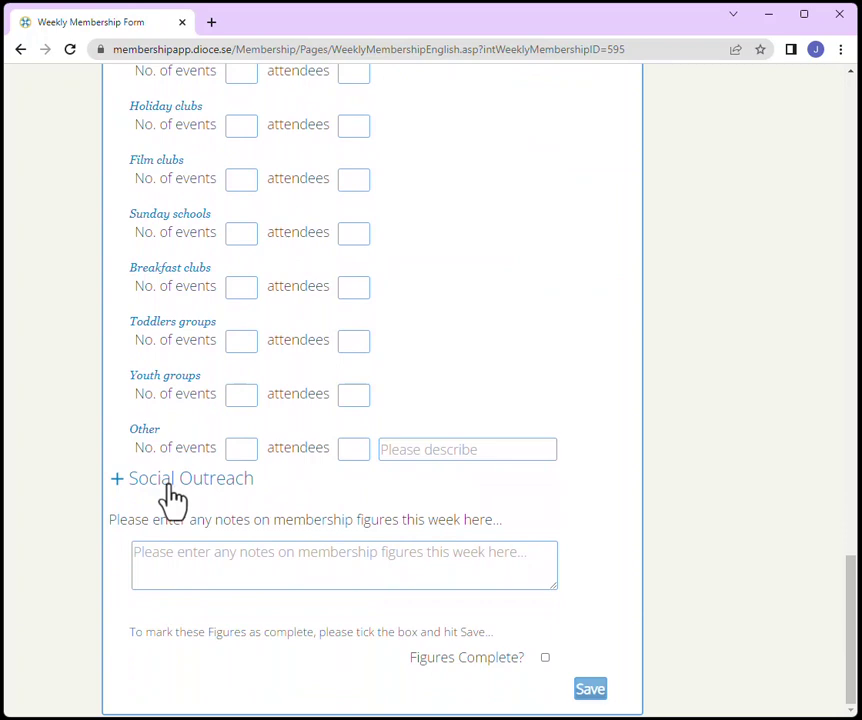
click(172, 495)
scroll(172, 495, down, 4)
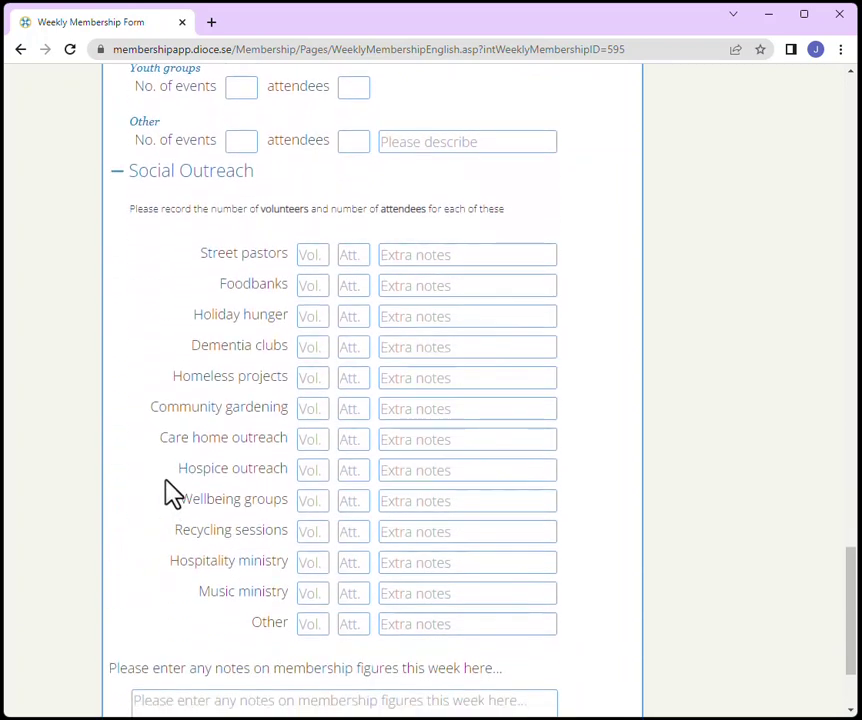
scroll(172, 493, down, 2)
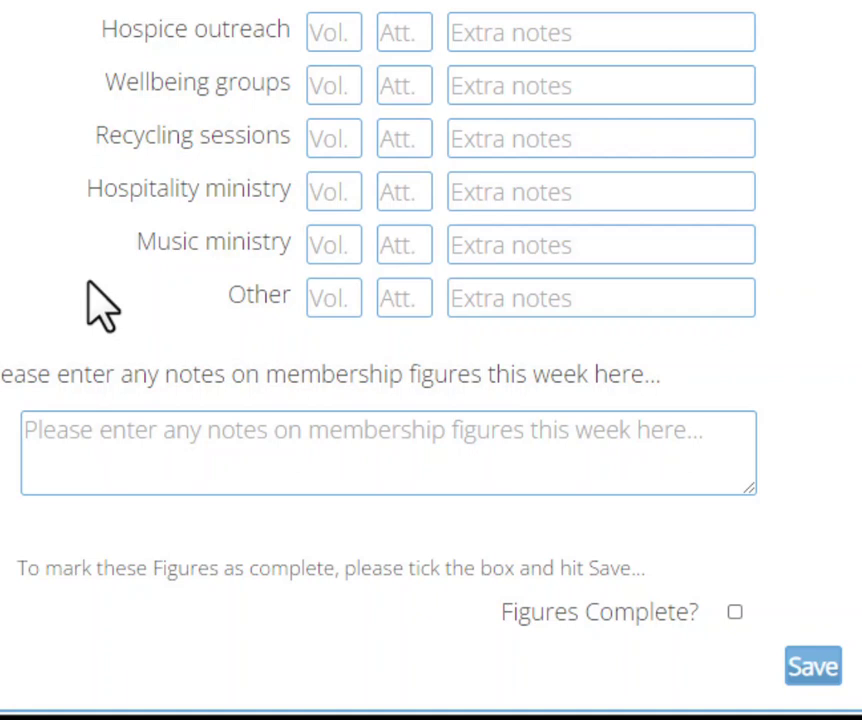
- Tick 'Figures Complete?' on the Cathedral's form and save it
click(734, 611)
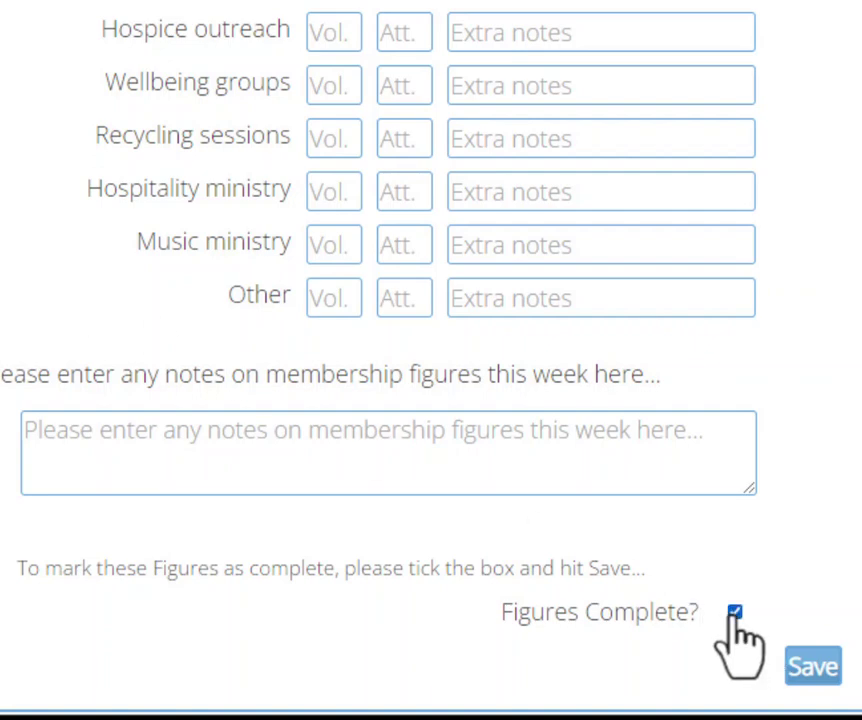
click(815, 668)
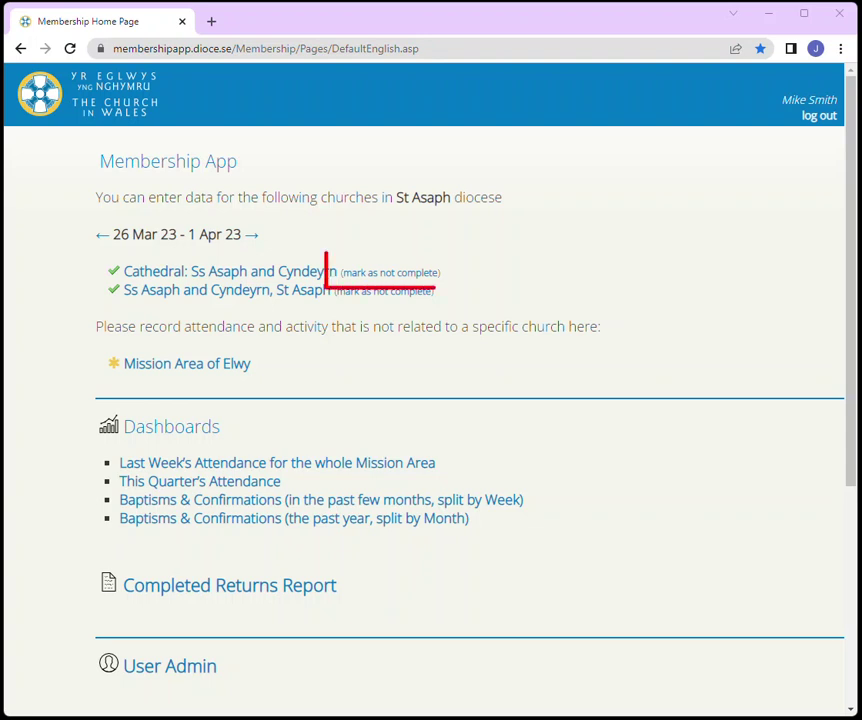
- Mark the Cathedral's 26 Mar–1 Apr 23 return as not complete and confirm
click(366, 276)
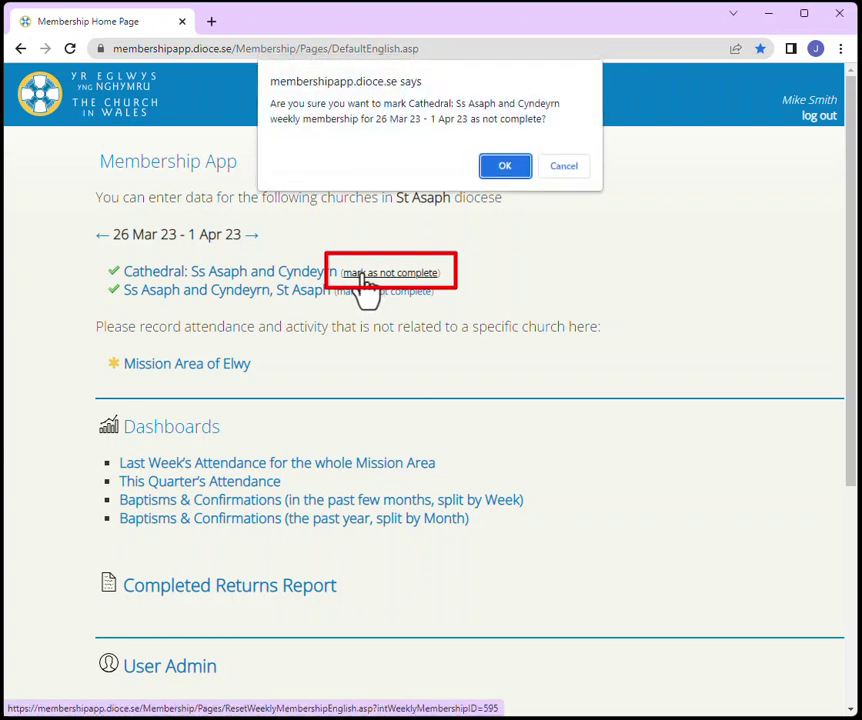
click(505, 168)
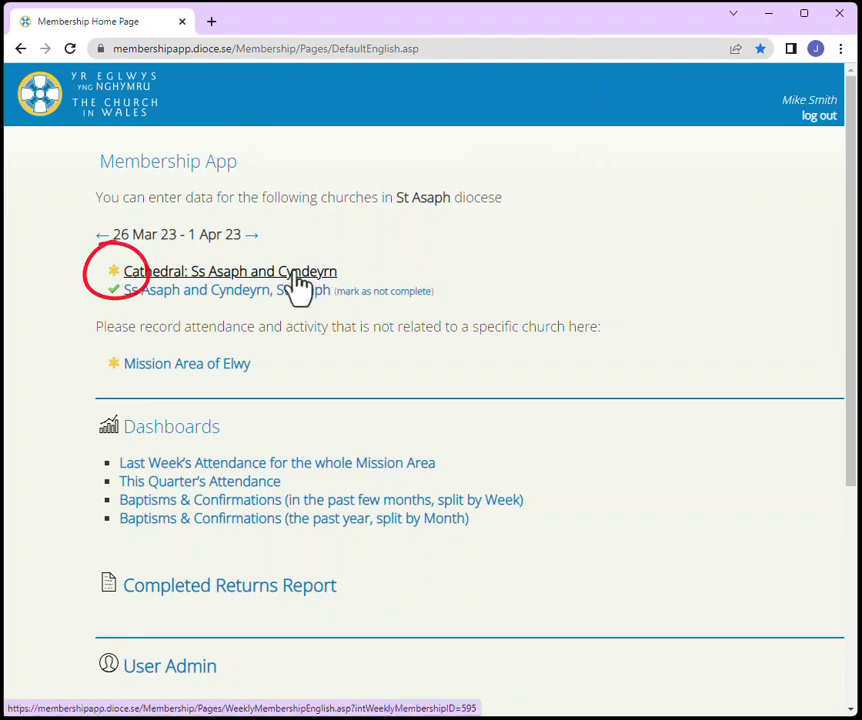
- Reopen the Cathedral's form, tick 'Figures Complete?' at the bottom and save
click(297, 273)
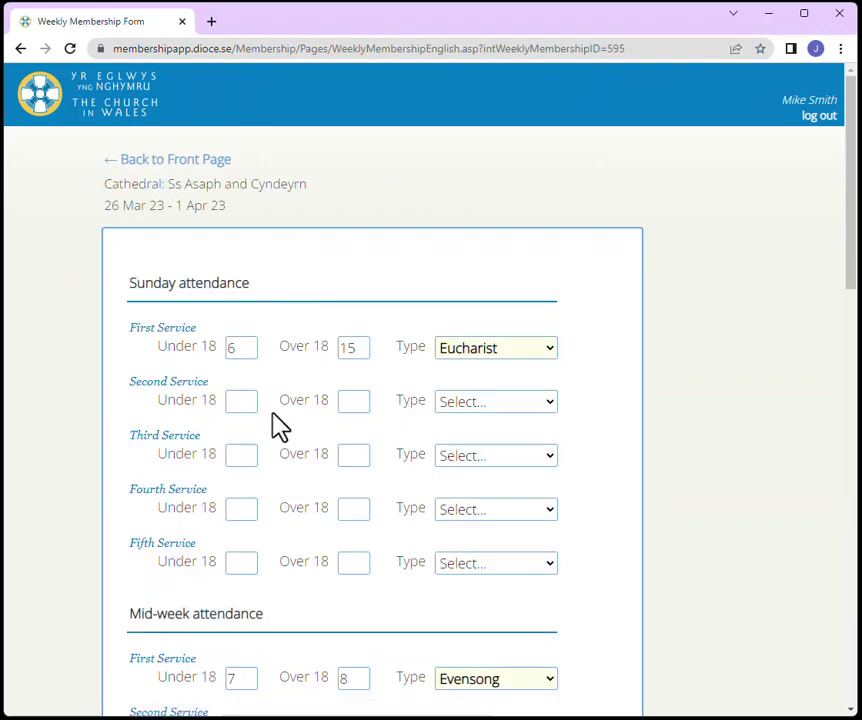
scroll(279, 425, down, 3)
scroll(279, 428, down, 8)
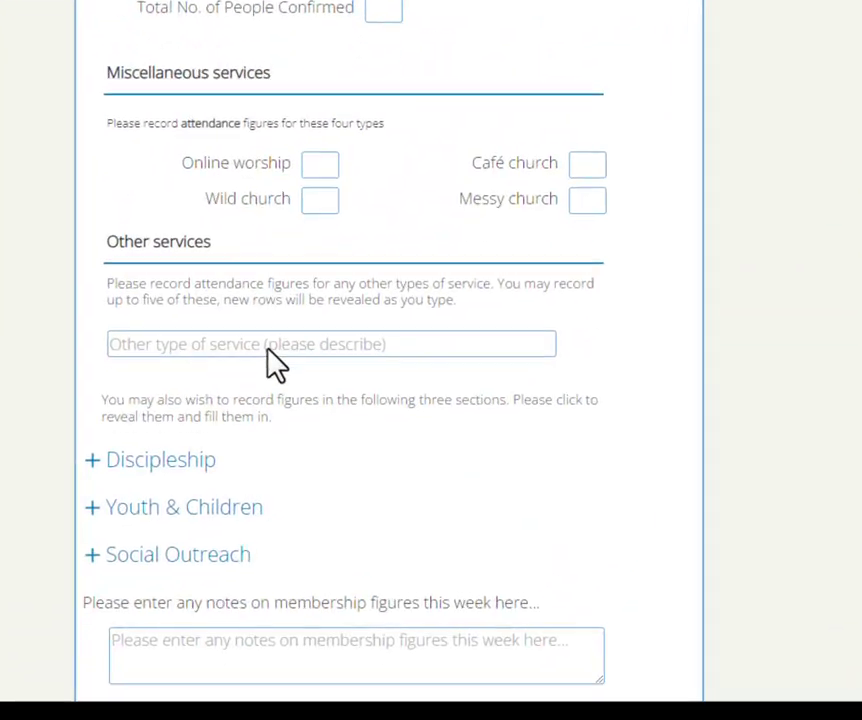
scroll(275, 365, down, 2)
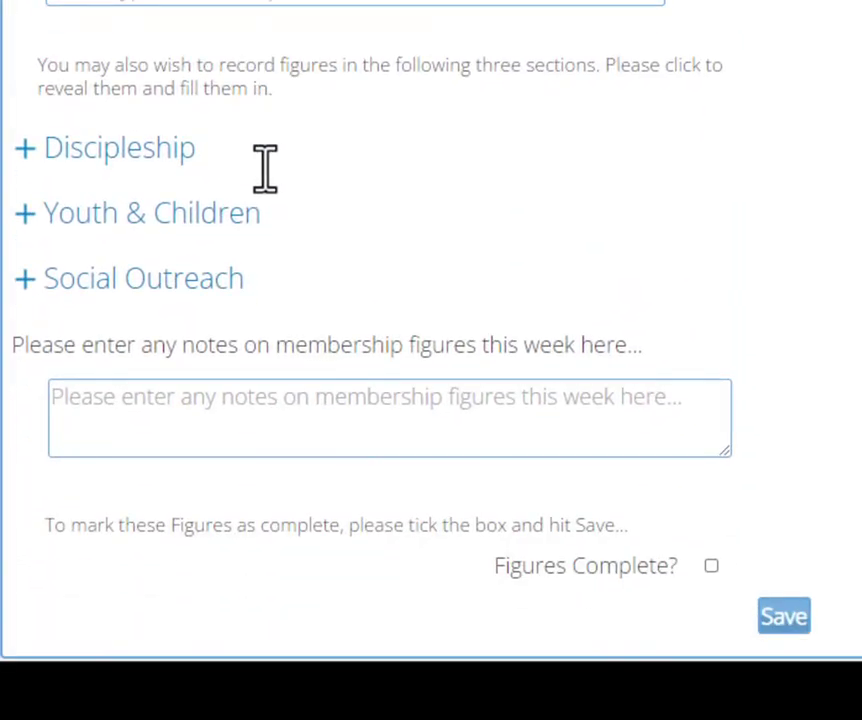
click(711, 566)
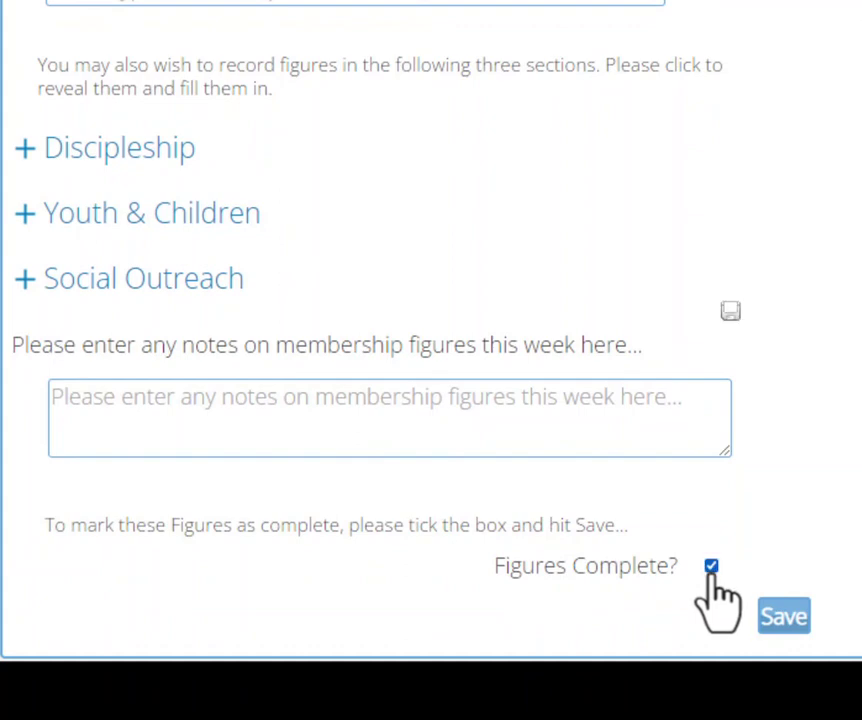
click(786, 618)
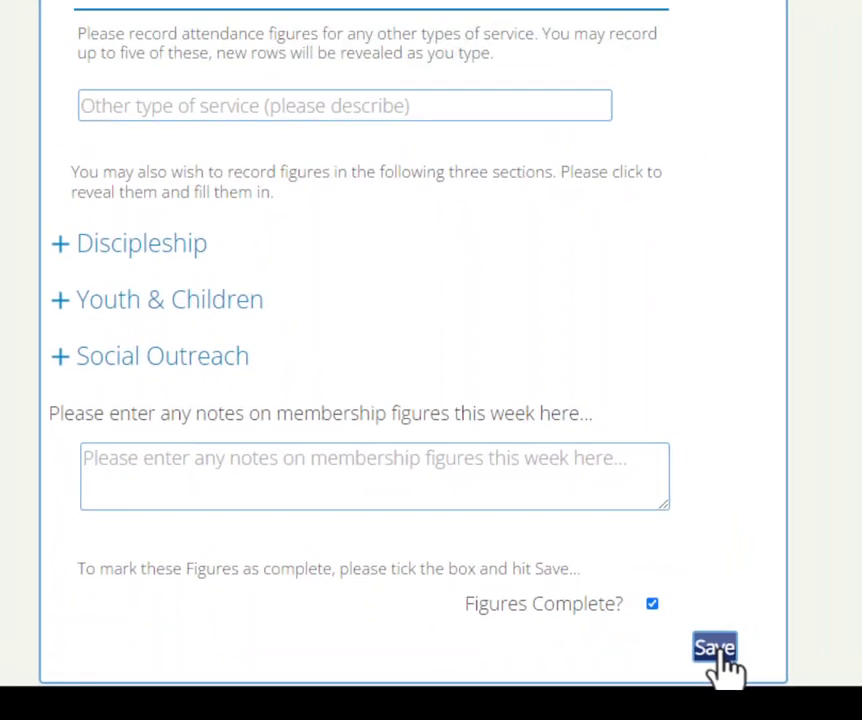